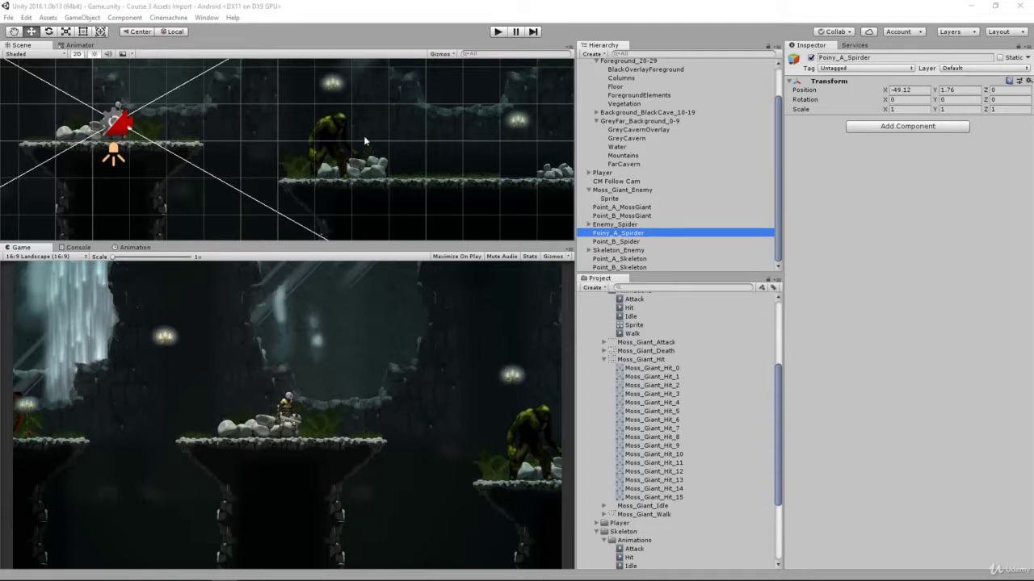
# - Add a new 2D sprite as a child of the Sprite object under Moss_Giant_Enemy
pyautogui.scroll(-2, 347, 155)
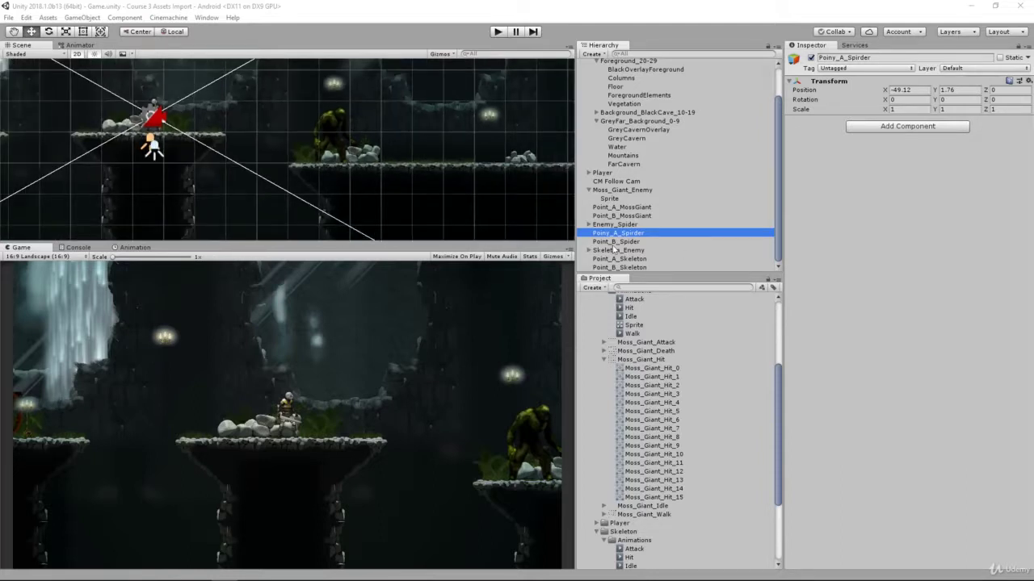
pyautogui.click(611, 251)
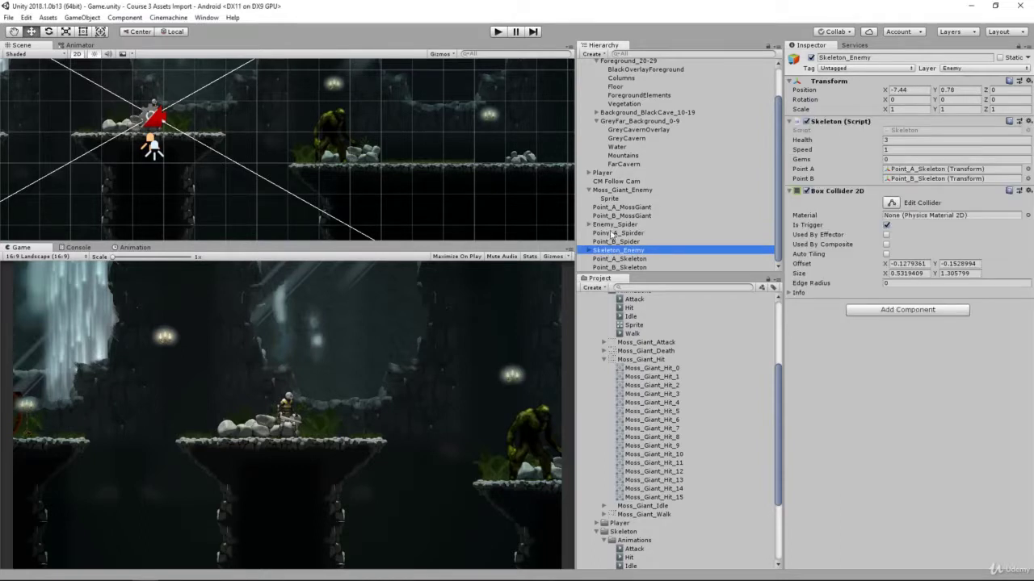
pyautogui.click(610, 199)
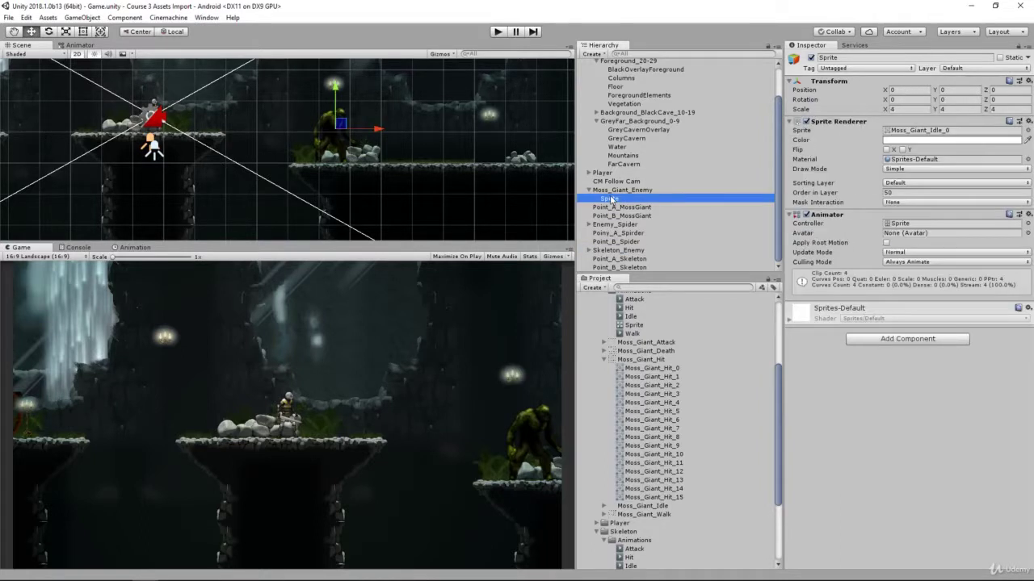
pyautogui.scroll(2, 353, 163)
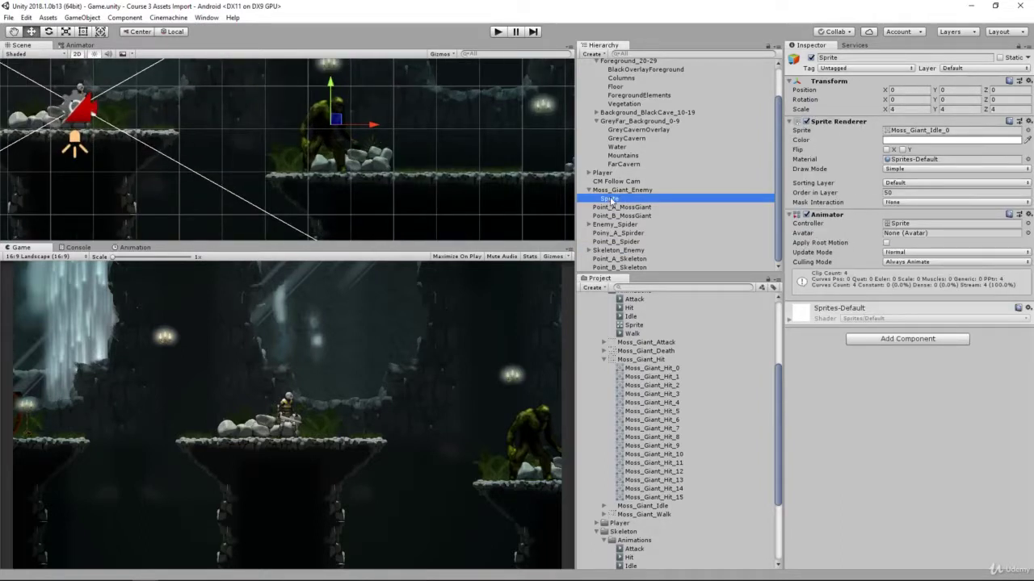
pyautogui.rightClick(611, 198)
pyautogui.moveTo(643, 312)
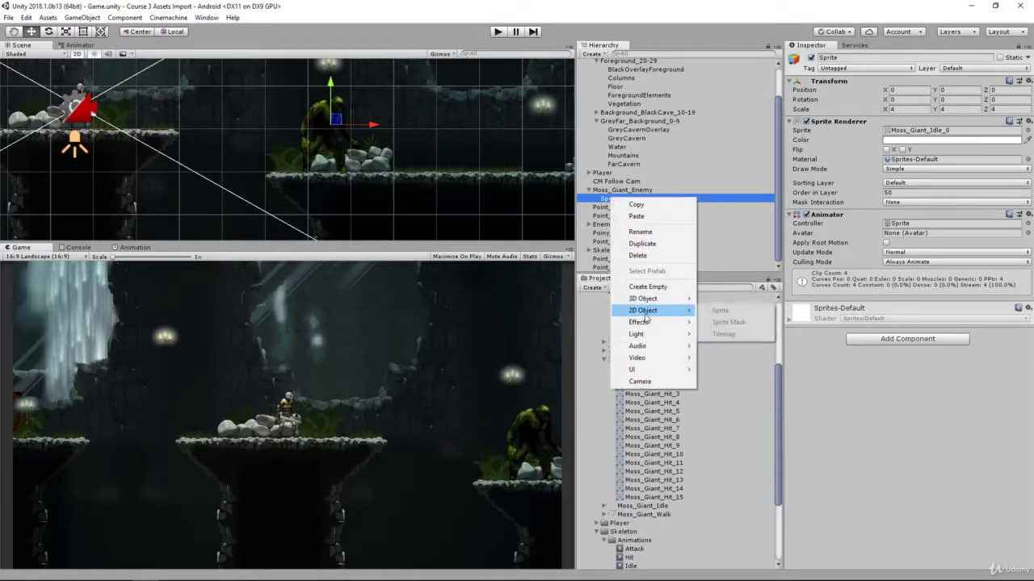
pyautogui.click(716, 311)
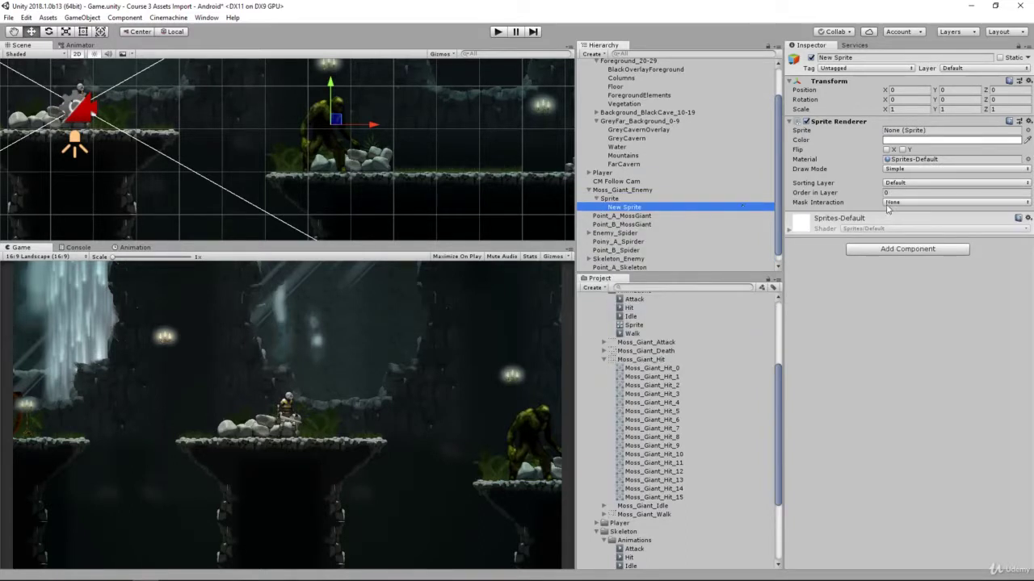
# - Assign the built-in UISprite image to the new sprite's Sprite Renderer
pyautogui.click(1028, 130)
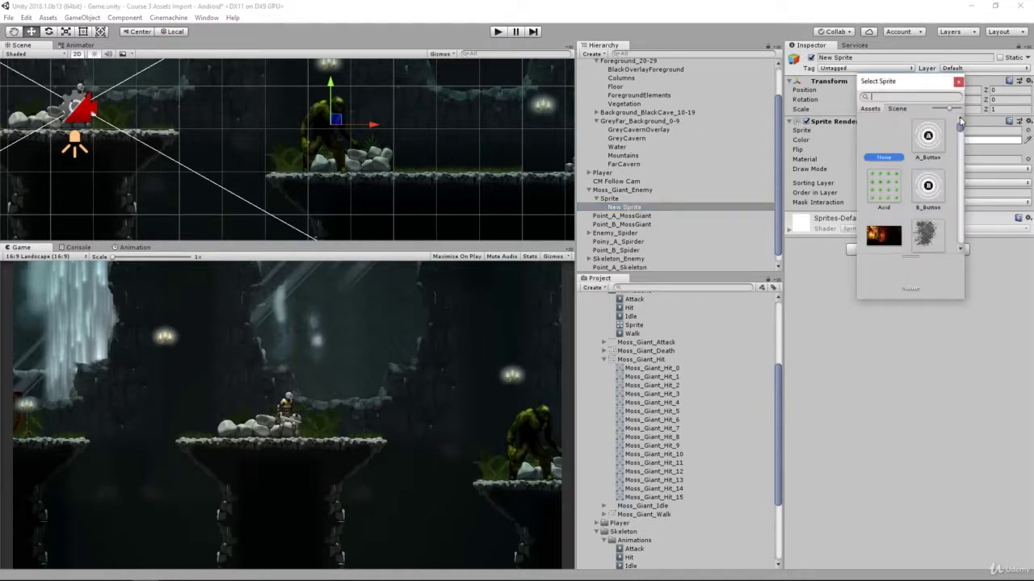
pyautogui.moveTo(960, 125); pyautogui.dragTo(953, 249)
pyautogui.click(929, 225)
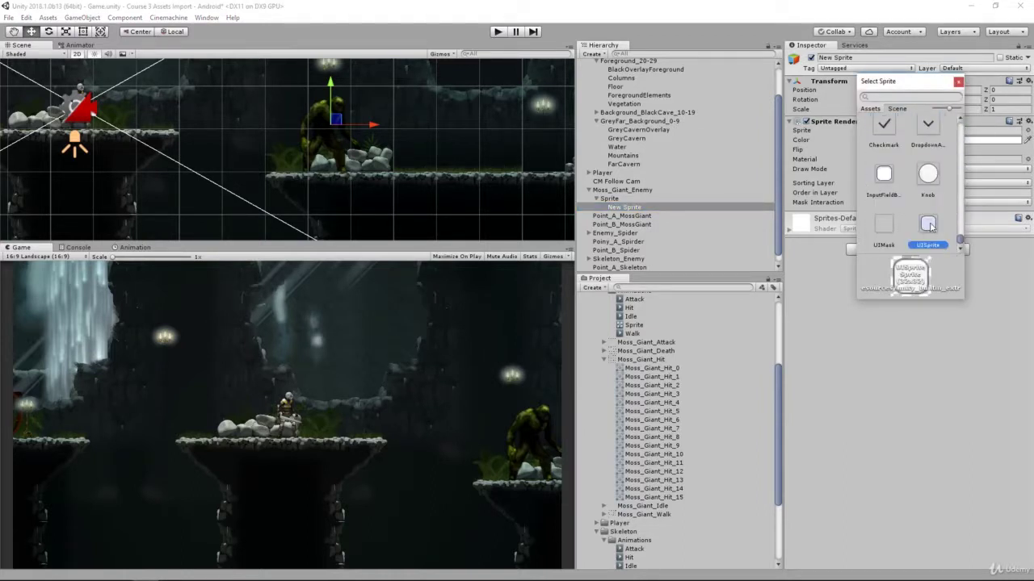
pyautogui.doubleClick(929, 226)
# - Set the new sprite's Order in Layer to 50 and shift it horizontally to about X -0.035
pyautogui.click(894, 193)
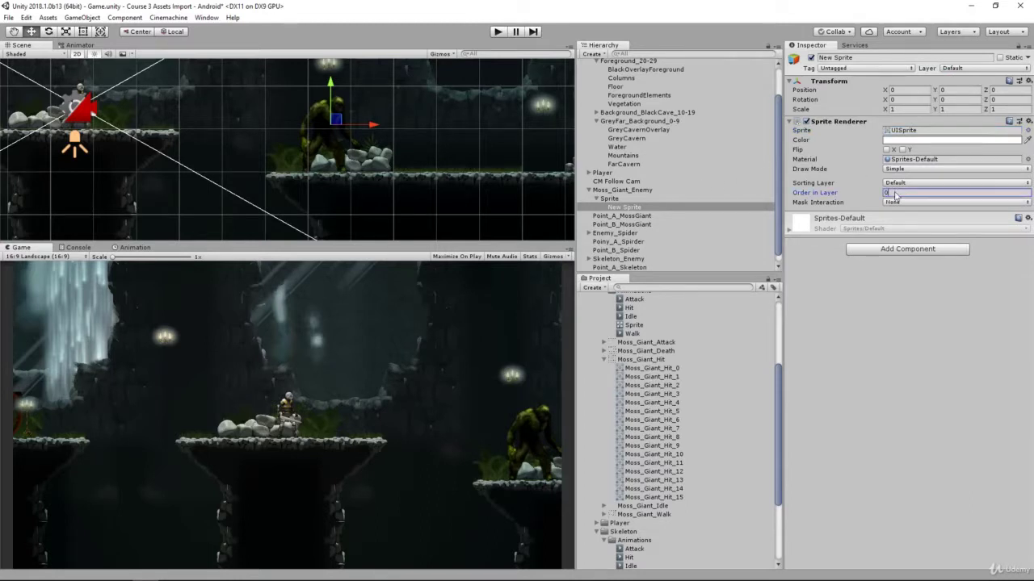
pyautogui.write('50')
pyautogui.moveTo(373, 127); pyautogui.dragTo(366, 132)
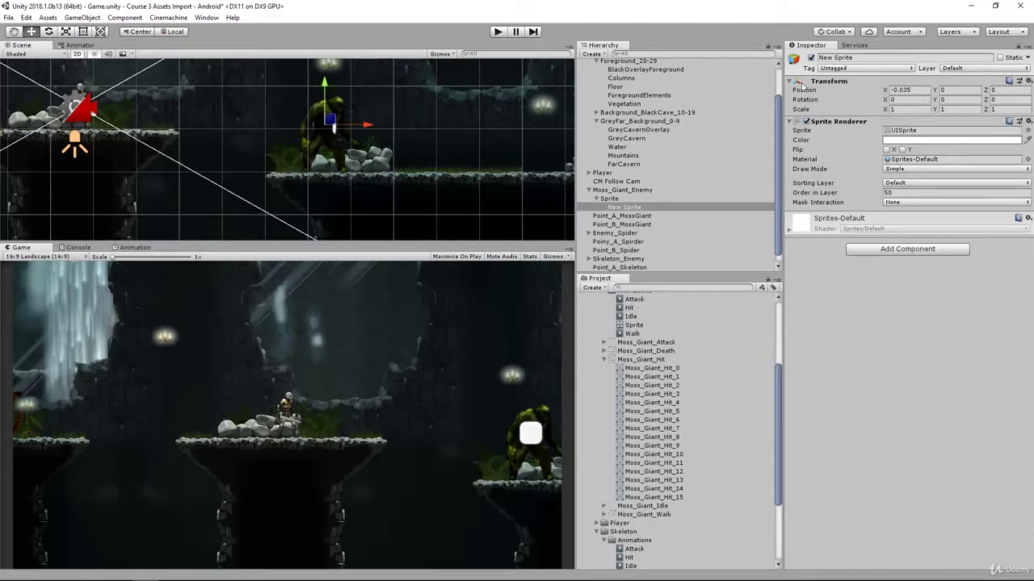
# - Rename the new sprite object as Hitbox
pyautogui.click(888, 57)
pyautogui.write('Hit')
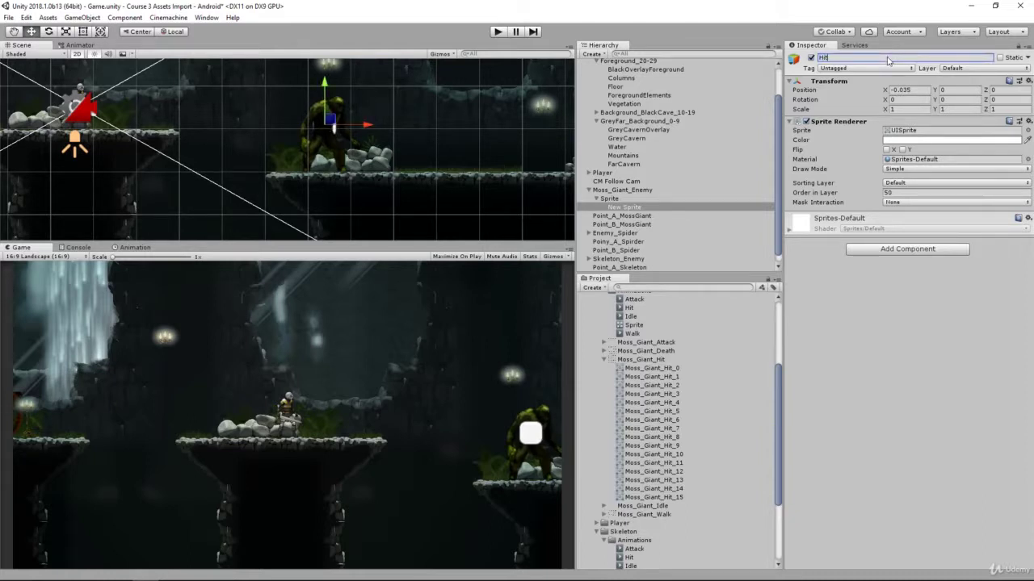
pyautogui.write('box')
pyautogui.press('Return')
# - Add a Box Collider 2D set as a trigger to Hitbox and remove its Sprite Renderer component
pyautogui.click(880, 251)
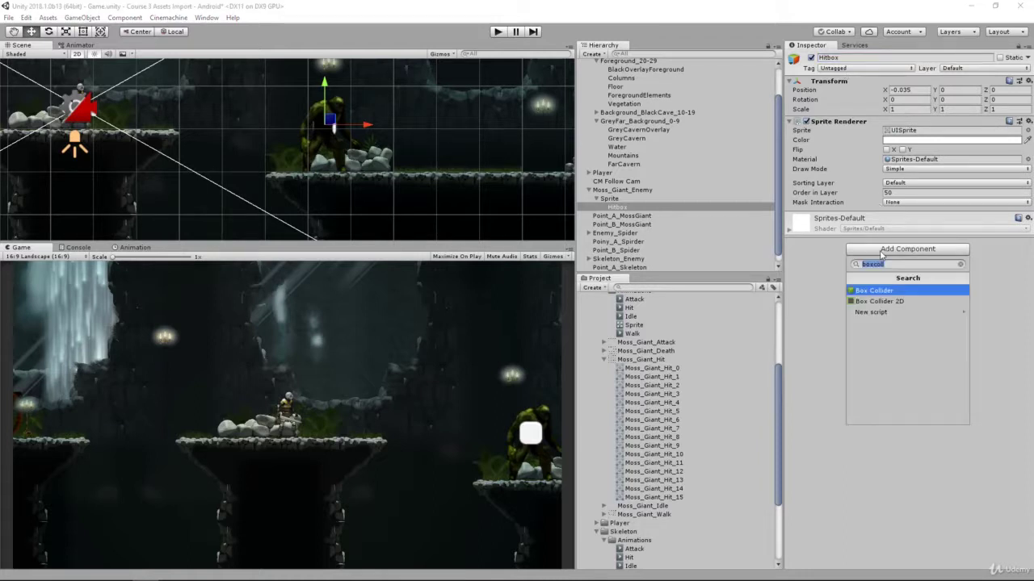
pyautogui.press('Down')
pyautogui.press('Return')
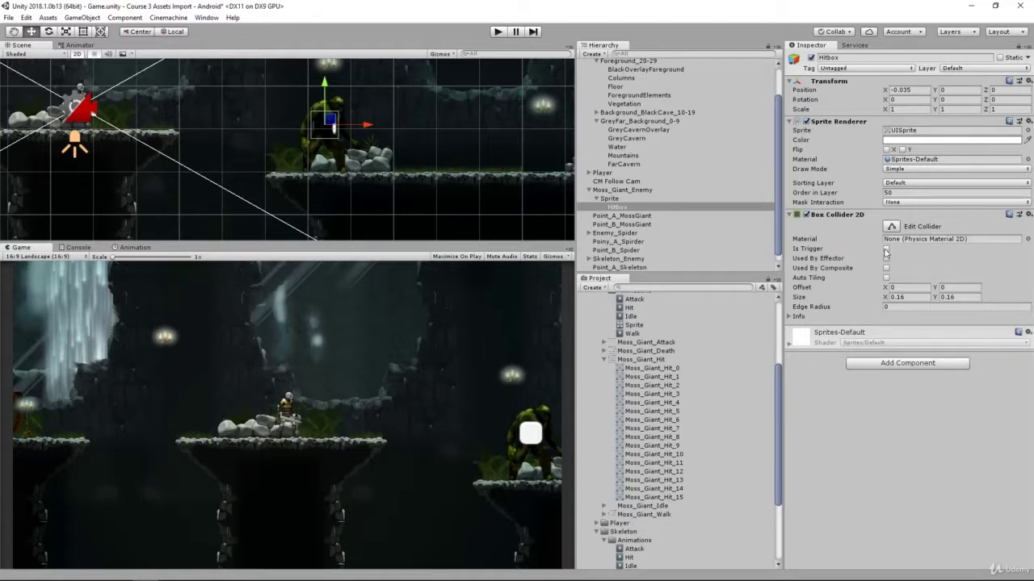
pyautogui.click(886, 250)
pyautogui.rightClick(862, 122)
pyautogui.click(917, 142)
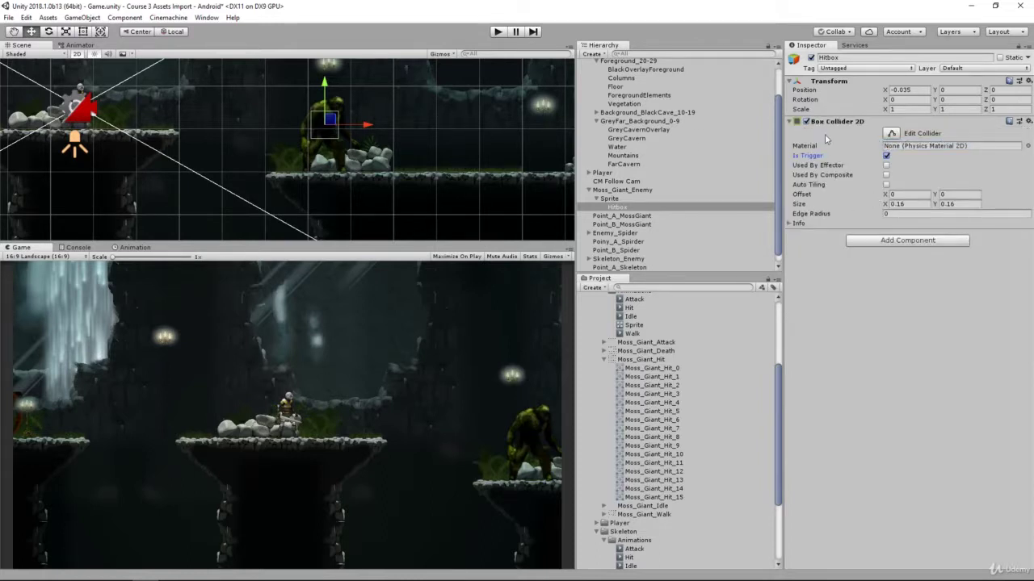
# - Open the moss giant's Attack clip for editing in the Animation window with Hitbox selected
pyautogui.click(646, 210)
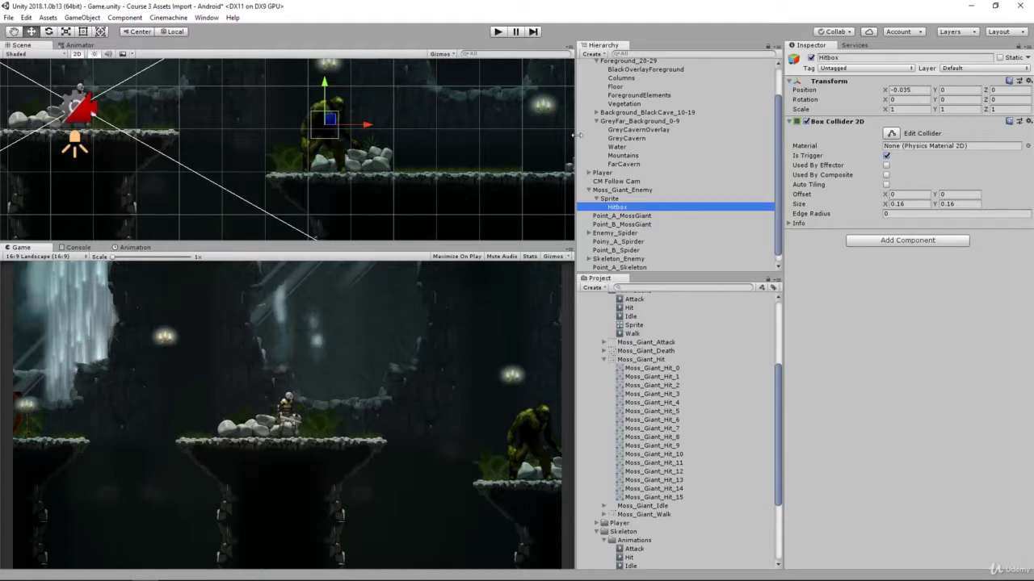
pyautogui.click(133, 247)
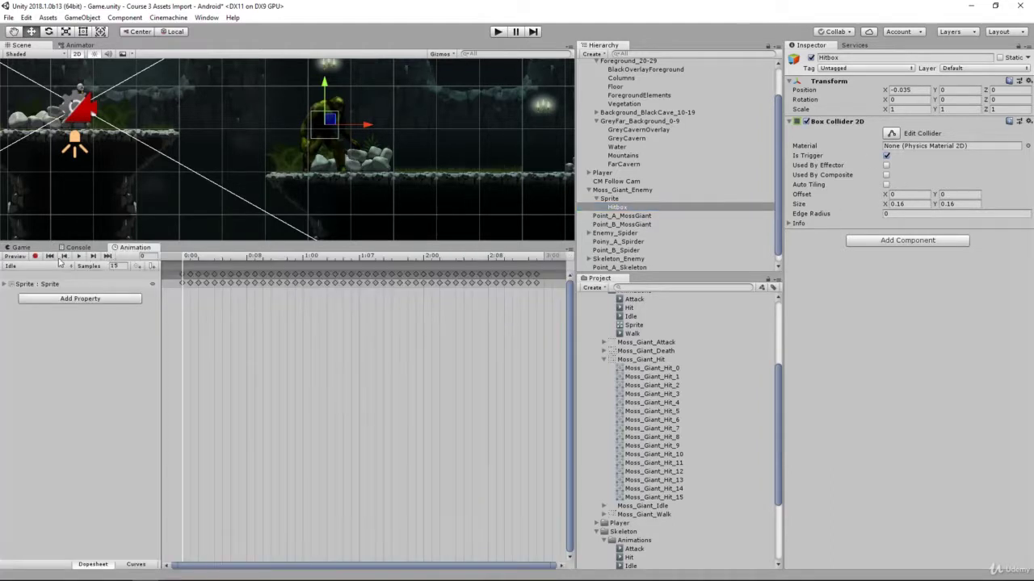
pyautogui.click(38, 265)
pyautogui.click(28, 275)
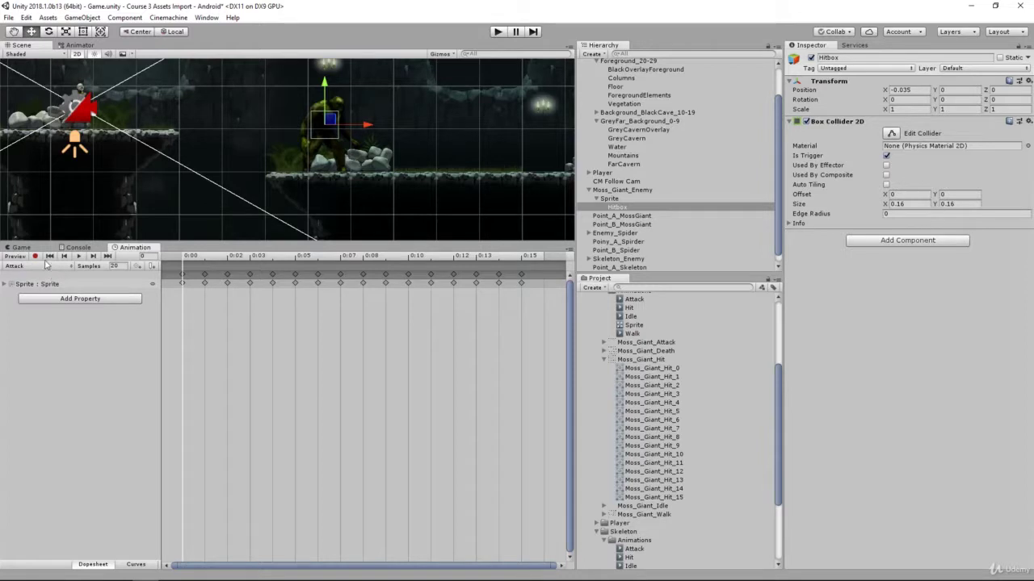
# - Disable the Hitbox's Box Collider 2D by default and record it as enabled at frame 0 of the Attack clip
pyautogui.click(35, 256)
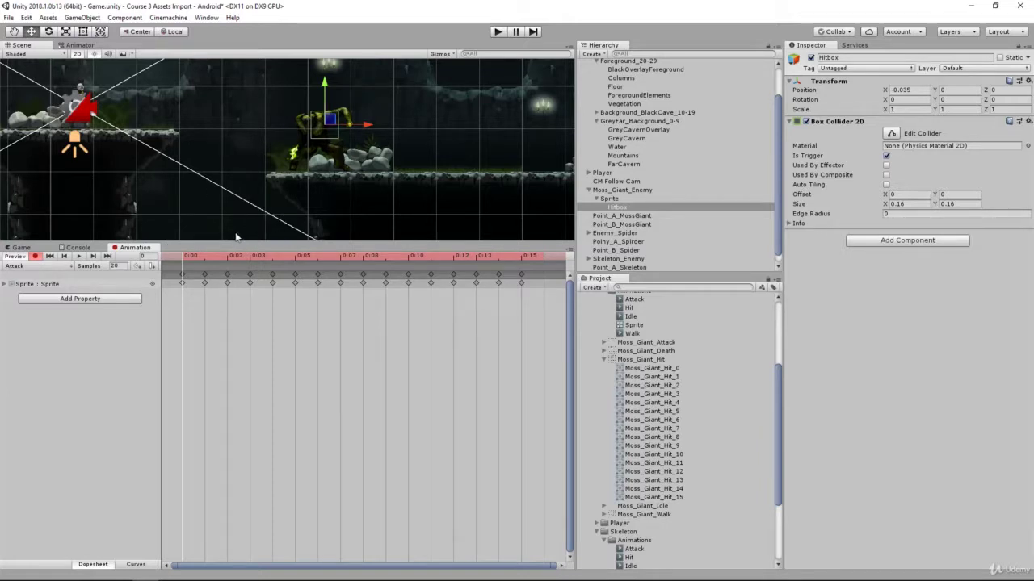
pyautogui.click(34, 257)
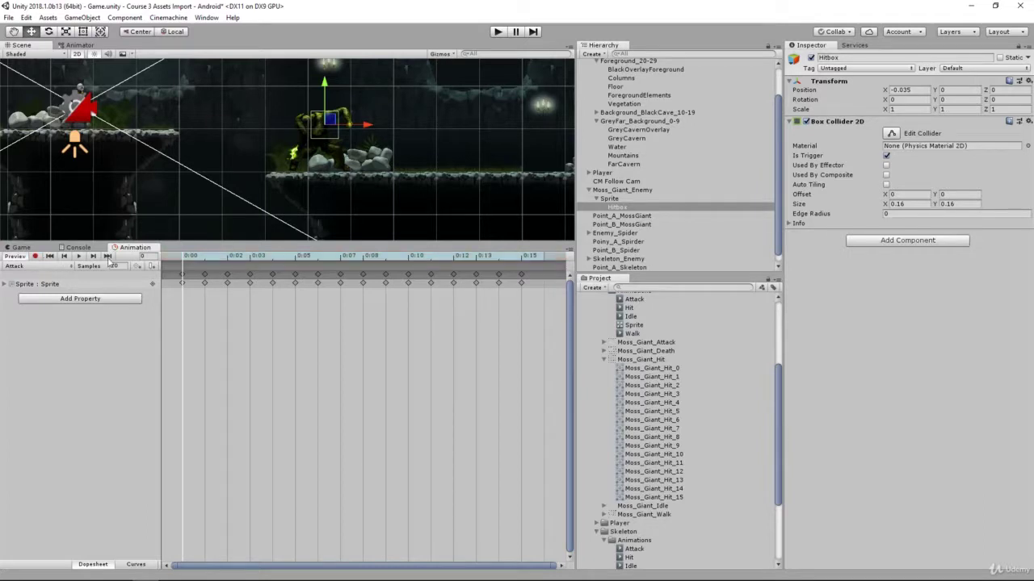
pyautogui.click(804, 122)
pyautogui.click(805, 122)
pyautogui.click(35, 257)
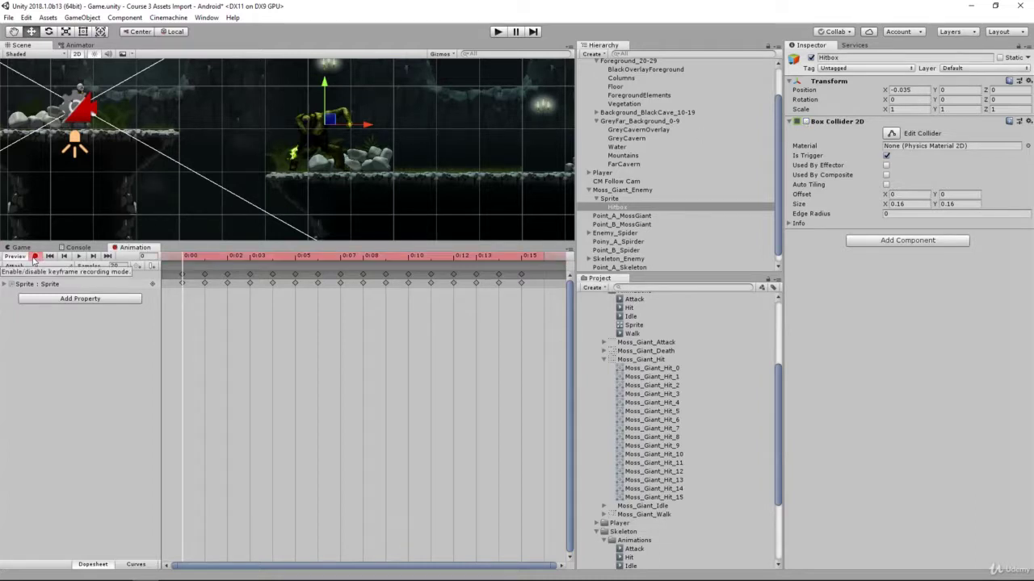
pyautogui.click(805, 122)
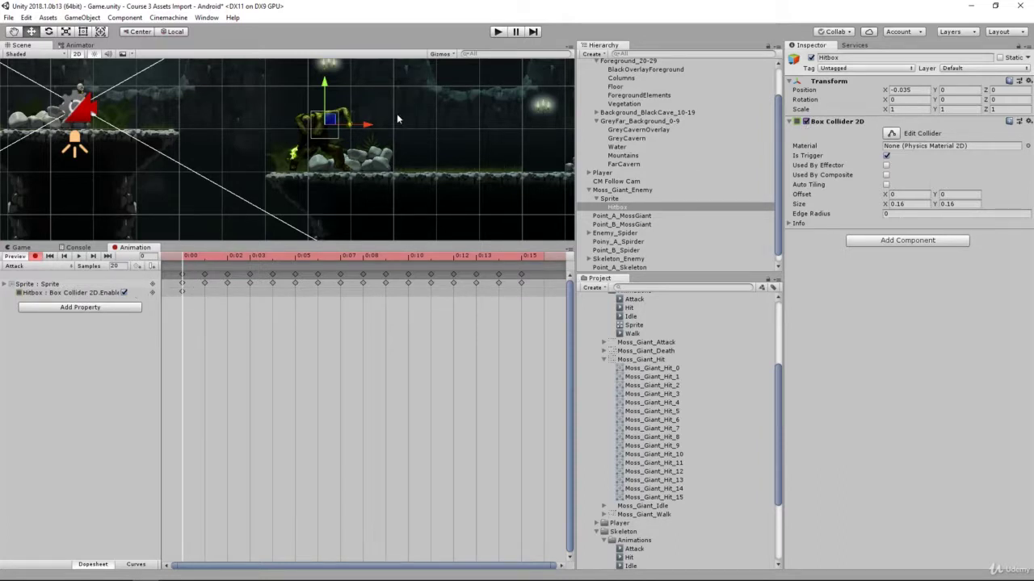
# - At frame 0, move Hitbox over the giant's glowing fist at about (-0.217, -0.152) and resize its collider to about 0.117 by 0.117
pyautogui.scroll(2, 396, 120)
pyautogui.scroll(1, 321, 163)
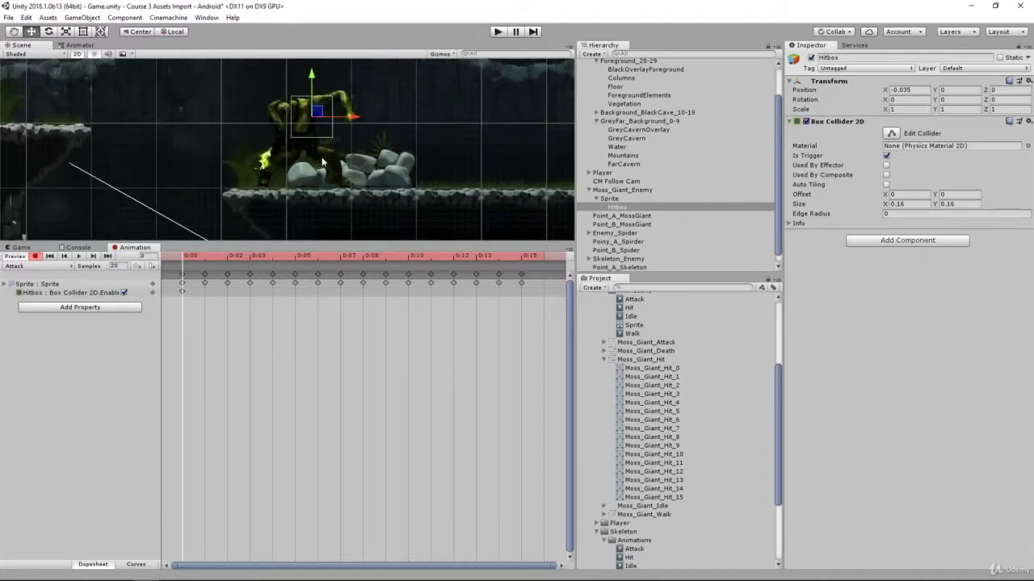
pyautogui.scroll(-3, 276, 154)
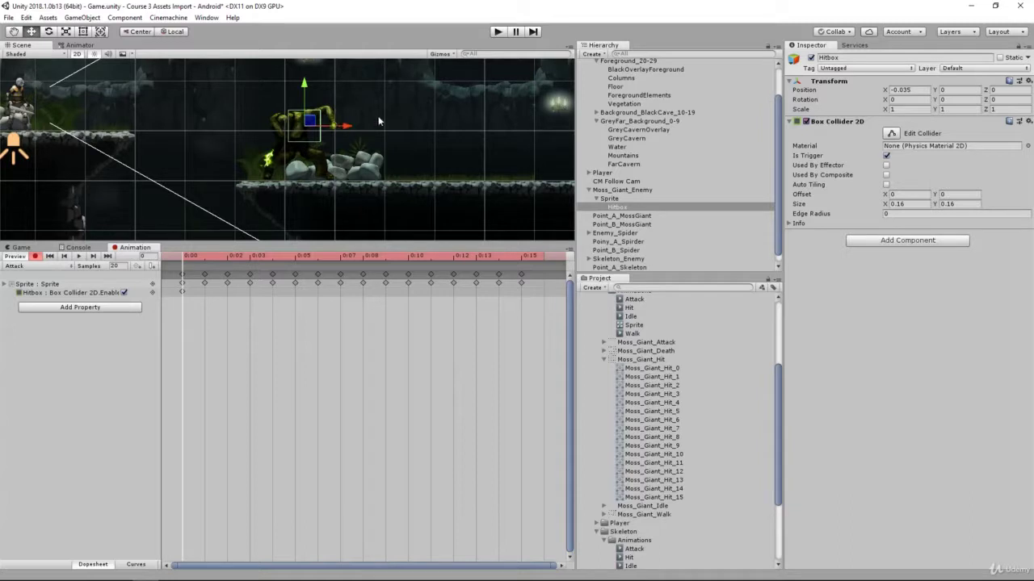
pyautogui.moveTo(317, 110); pyautogui.dragTo(281, 161)
pyautogui.click(891, 133)
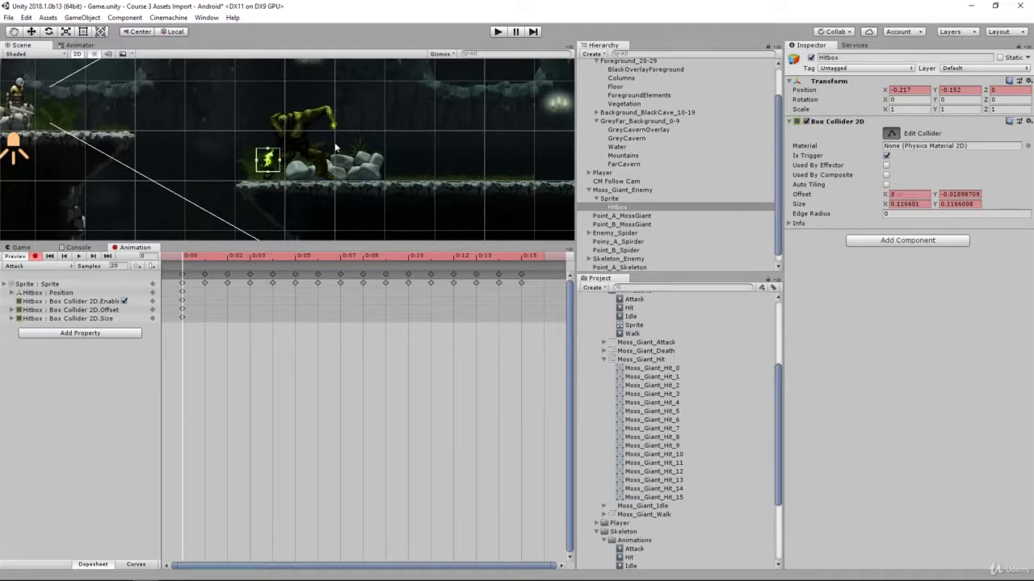
# - At frame 1, raise Hitbox to about Y -0.125 to follow the giant's glowing fist
pyautogui.click(203, 258)
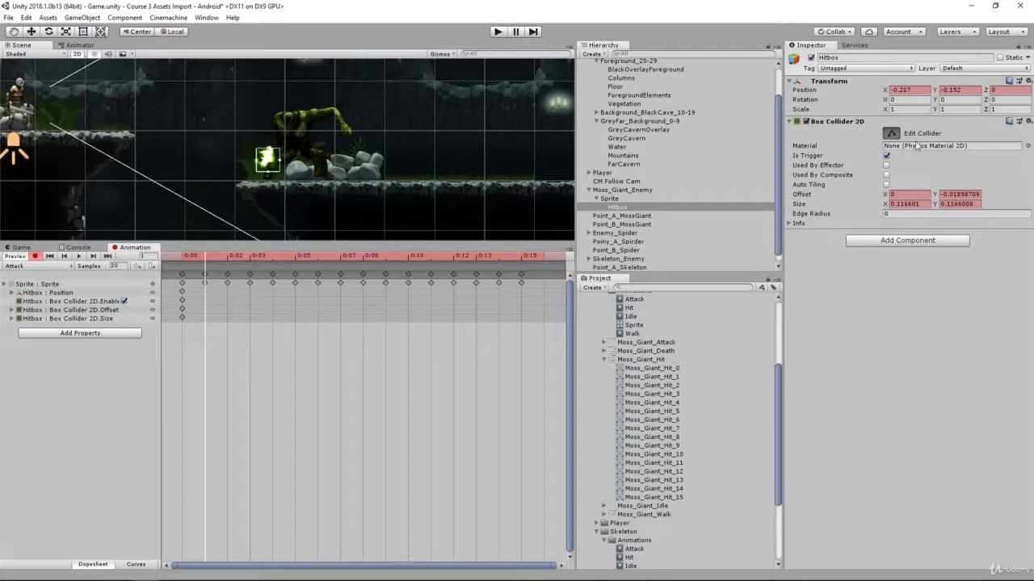
pyautogui.click(30, 31)
pyautogui.moveTo(269, 115); pyautogui.dragTo(267, 108)
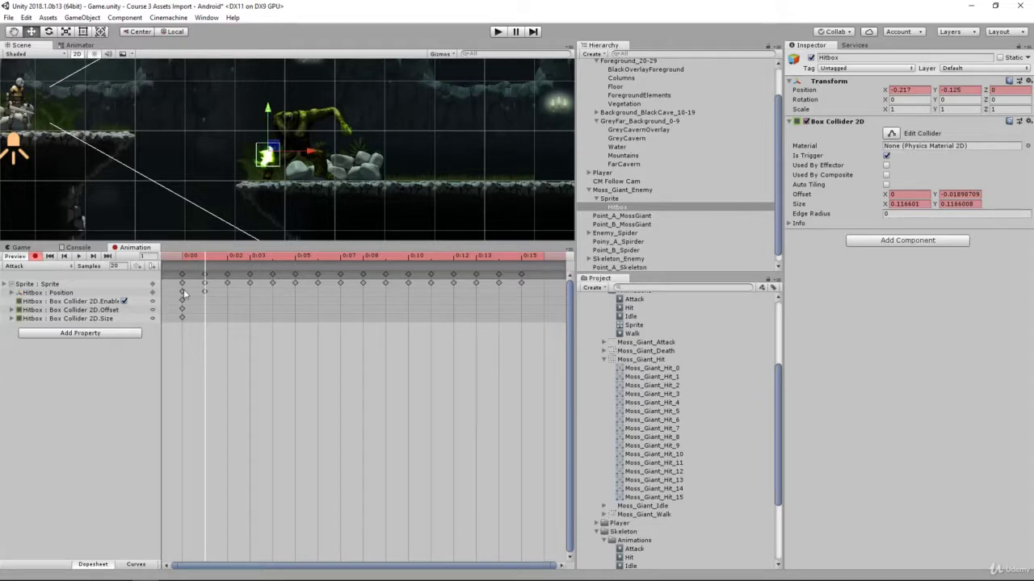
# - At frame 2, move Hitbox to about (-0.244, -0.101) and enlarge its collider to about 0.136 by 0.155 around the glowing fist
pyautogui.click(227, 257)
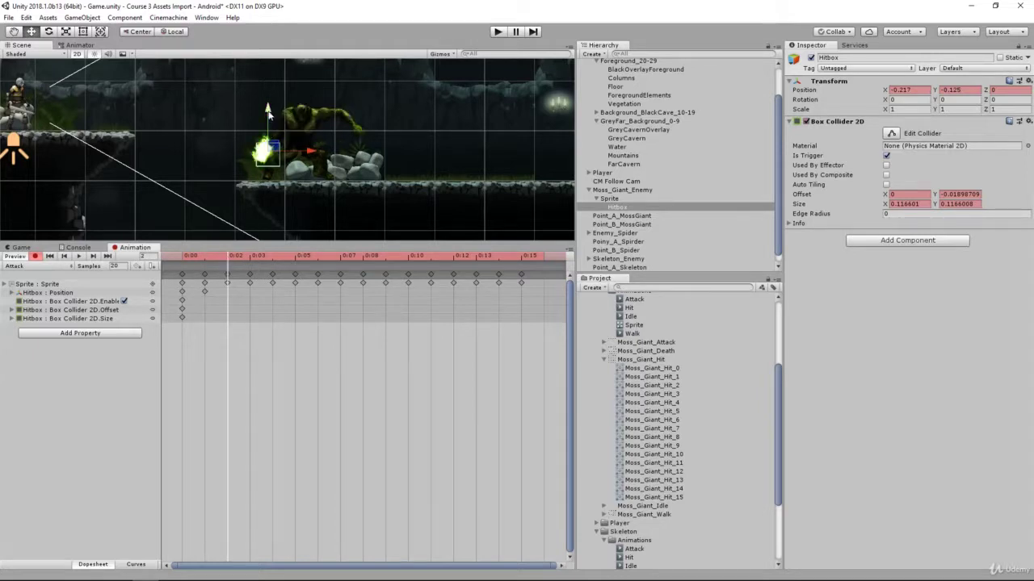
pyautogui.moveTo(269, 115); pyautogui.dragTo(272, 100)
pyautogui.moveTo(297, 149); pyautogui.dragTo(295, 149)
pyautogui.moveTo(260, 105); pyautogui.dragTo(263, 107)
pyautogui.click(891, 134)
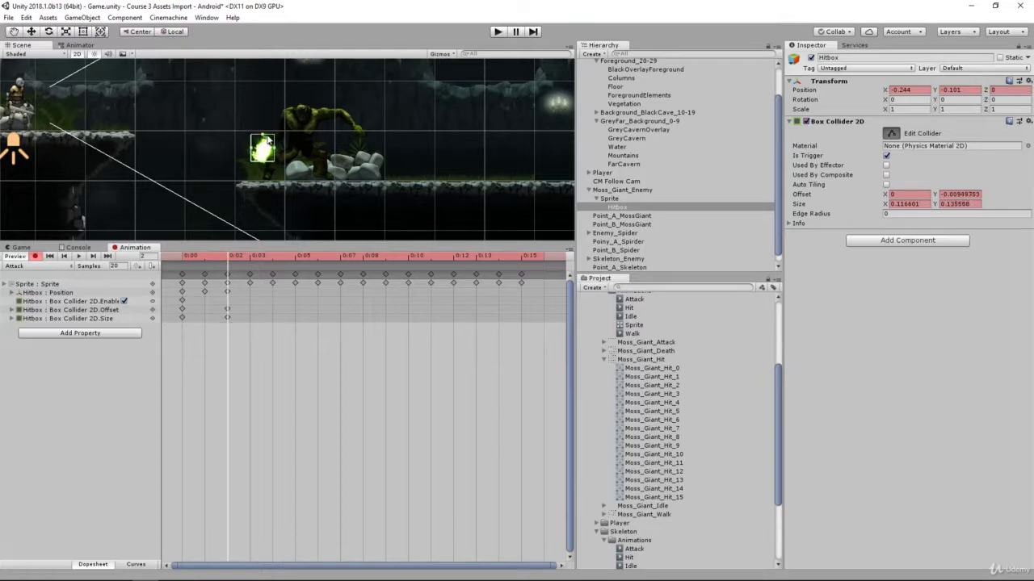
pyautogui.moveTo(276, 149); pyautogui.dragTo(248, 154)
# - At frame 3, move Hitbox to about (-0.268, -0.03) over the glowing fist, and go to frame 4
pyautogui.click(250, 256)
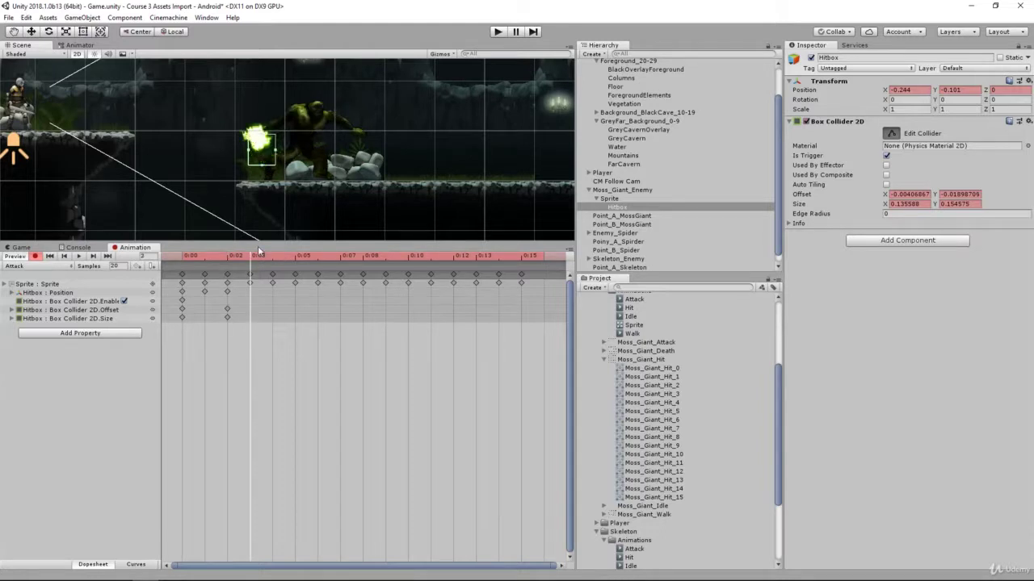
pyautogui.click(31, 31)
pyautogui.moveTo(262, 100); pyautogui.dragTo(263, 86)
pyautogui.moveTo(306, 134); pyautogui.dragTo(302, 137)
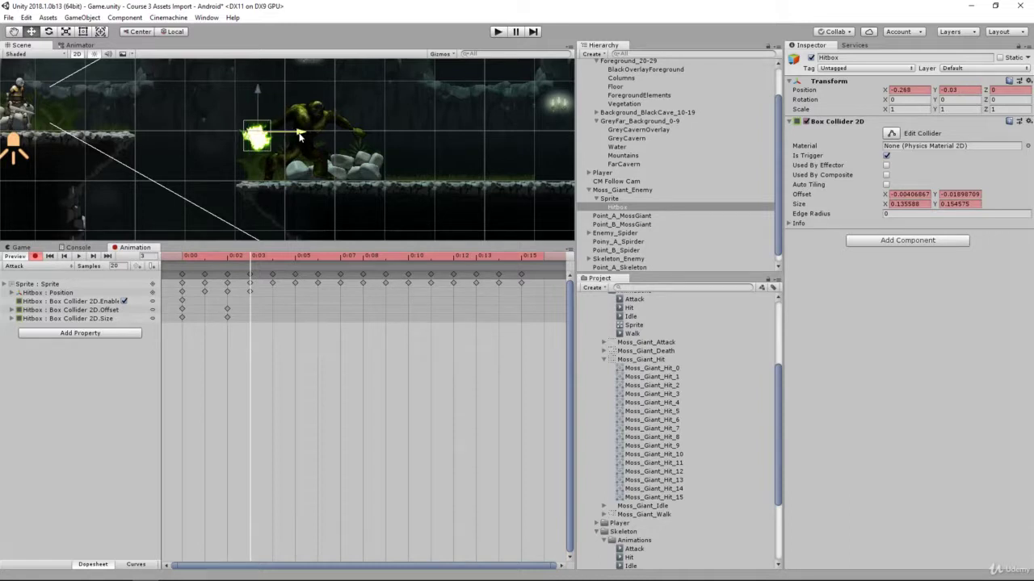
pyautogui.click(273, 256)
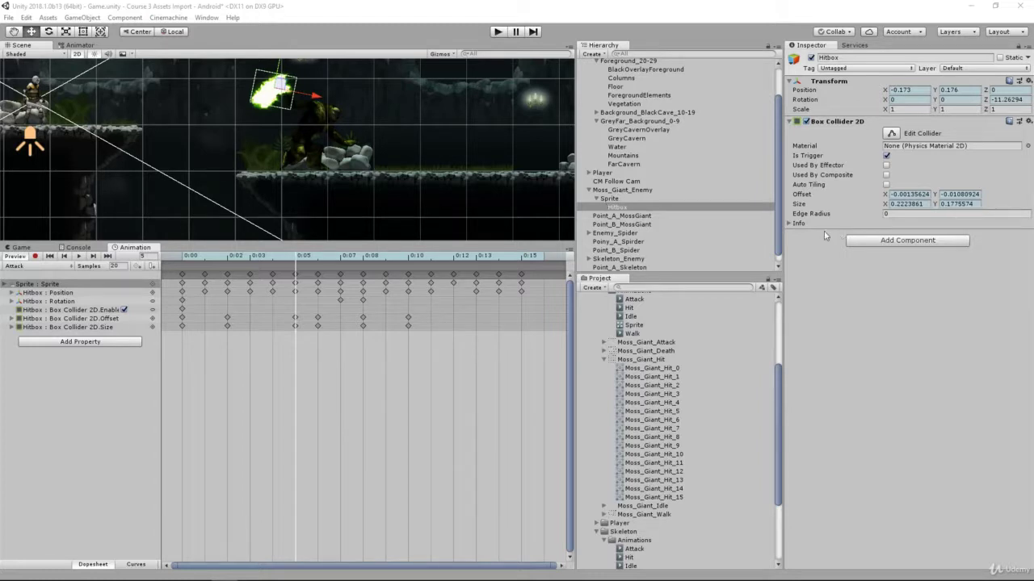
# - Add the Attack script component to the Hitbox object
pyautogui.click(866, 240)
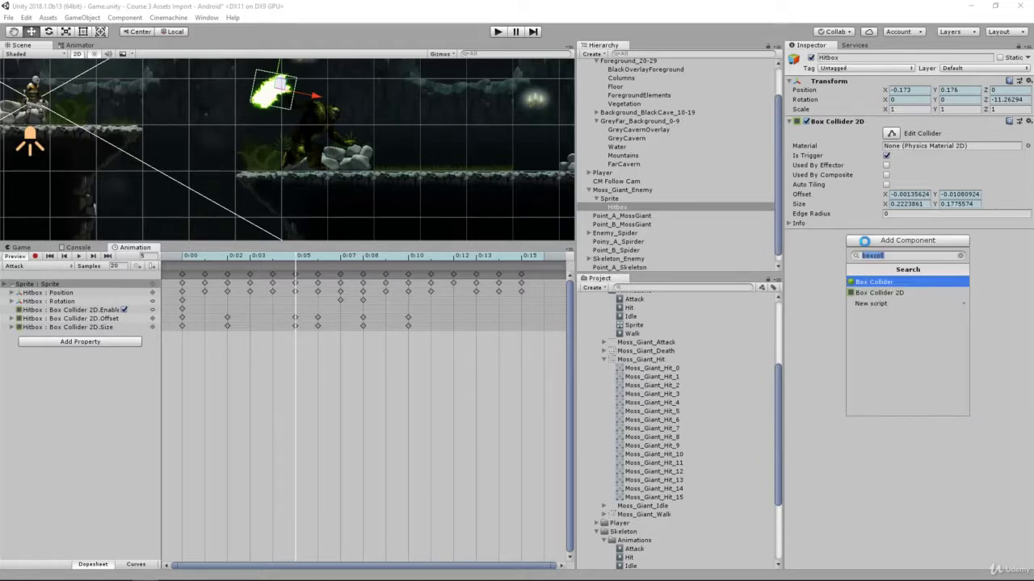
pyautogui.write('attack')
pyautogui.press('Return')
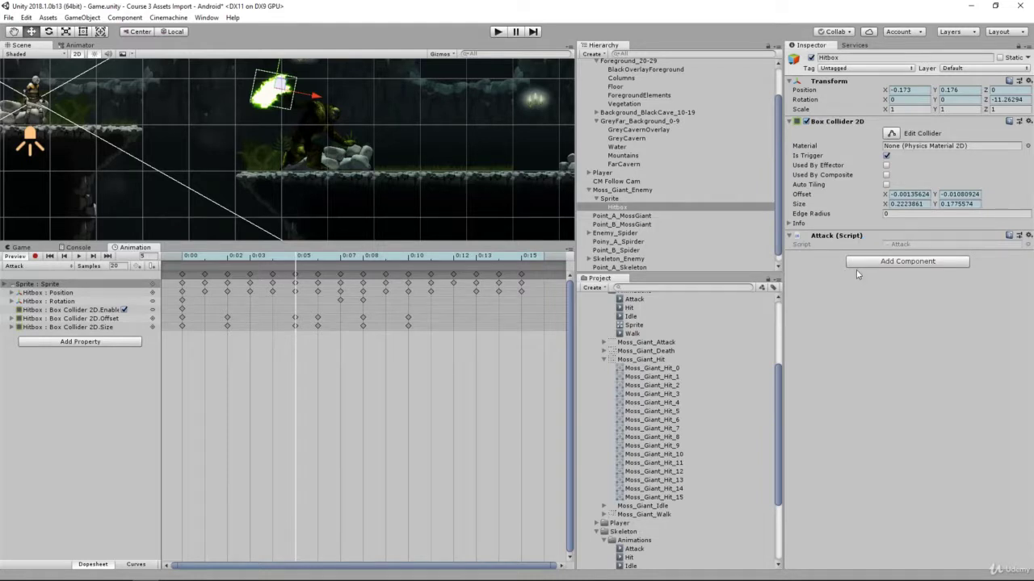
# - Assign Moss_Giant_Enemy and all of its child objects to the Enemy layer
pyautogui.click(614, 191)
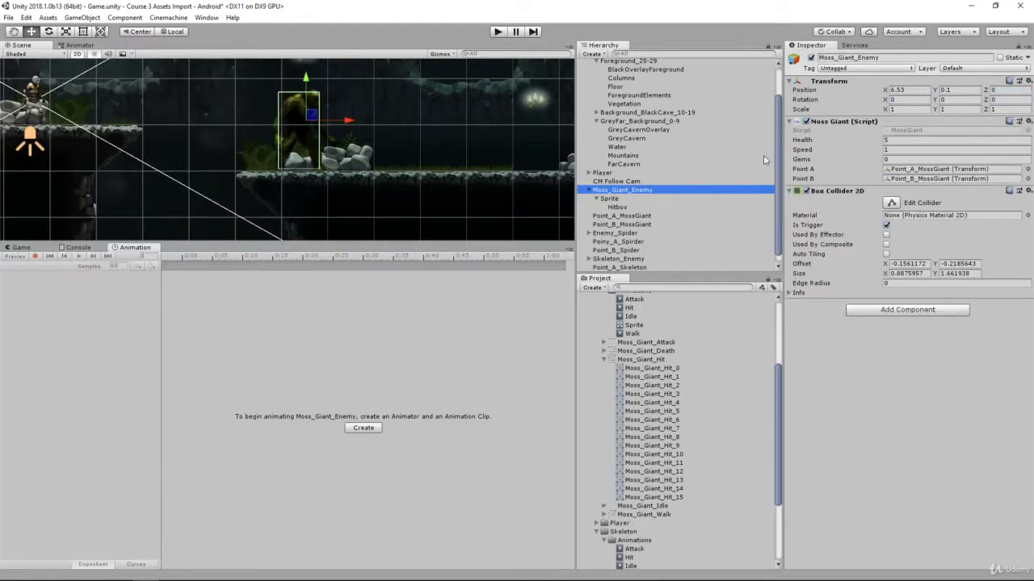
pyautogui.click(956, 69)
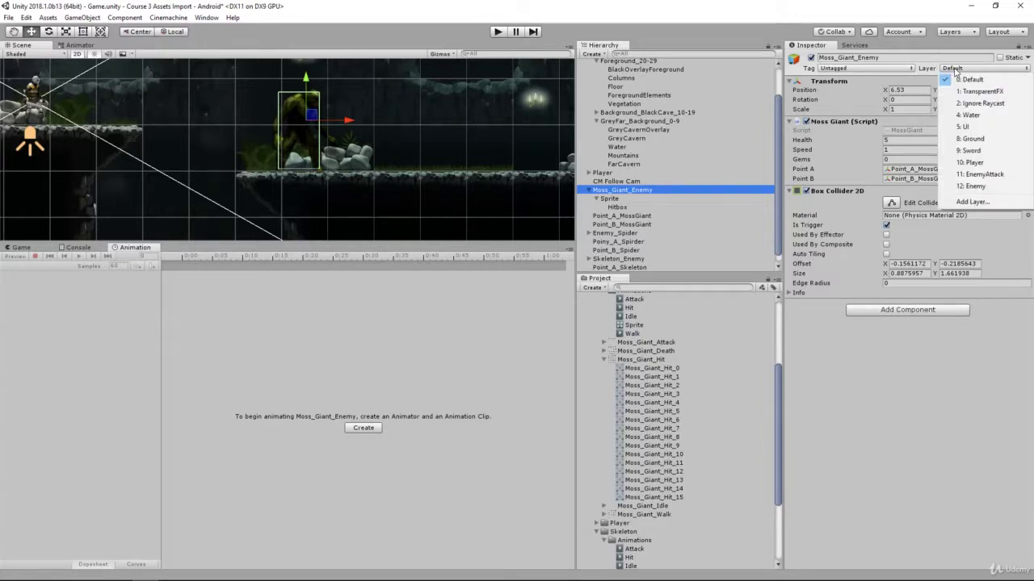
pyautogui.click(965, 188)
pyautogui.click(459, 319)
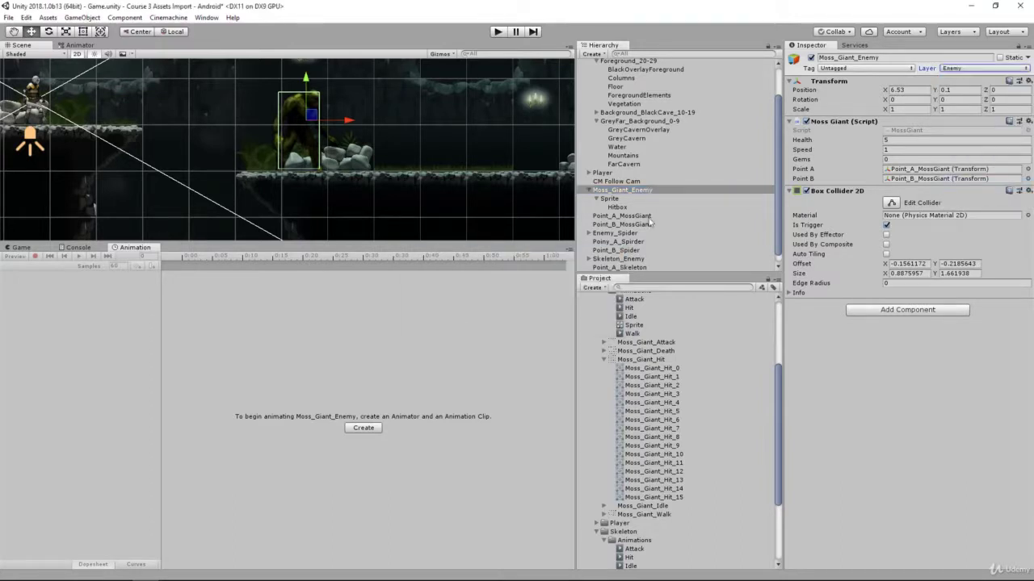
# - Set the Hitbox object's layer to EnemyAttack
pyautogui.click(618, 207)
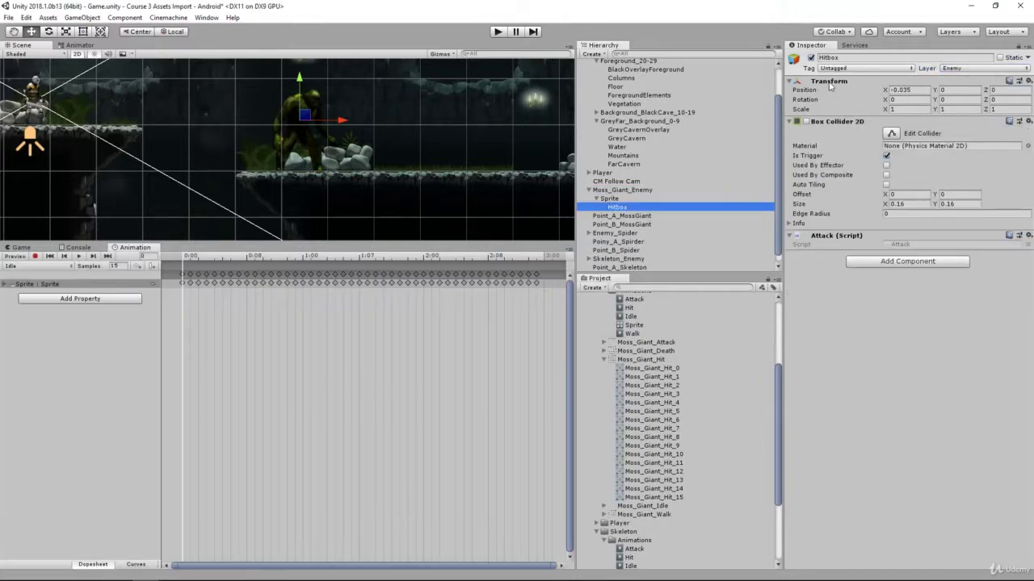
pyautogui.click(951, 70)
pyautogui.click(981, 174)
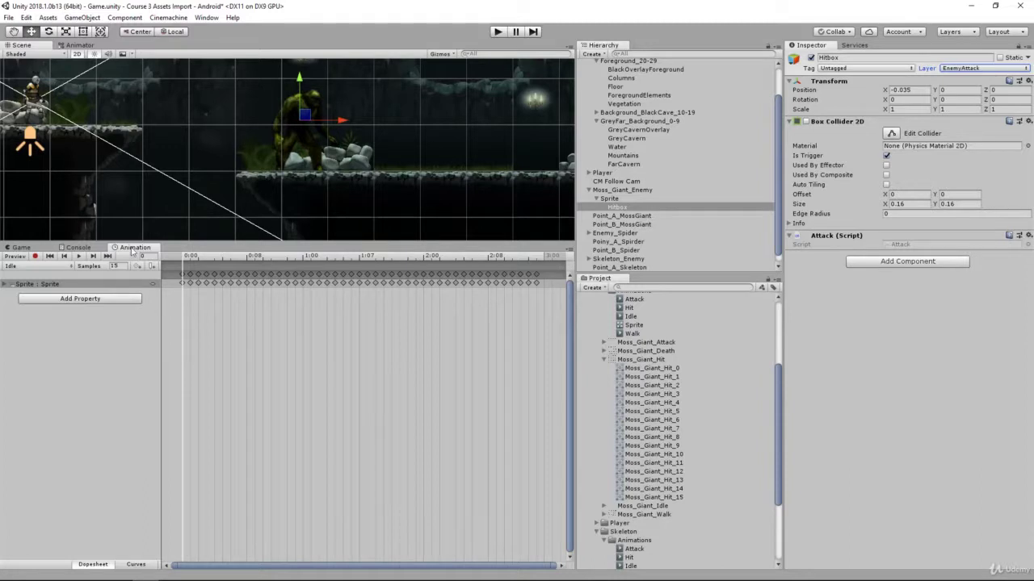
# - In the Attack clip at frame 4, raise Hitbox to about Y 0.065 over the giant's glowing fist
pyautogui.click(30, 267)
pyautogui.click(29, 276)
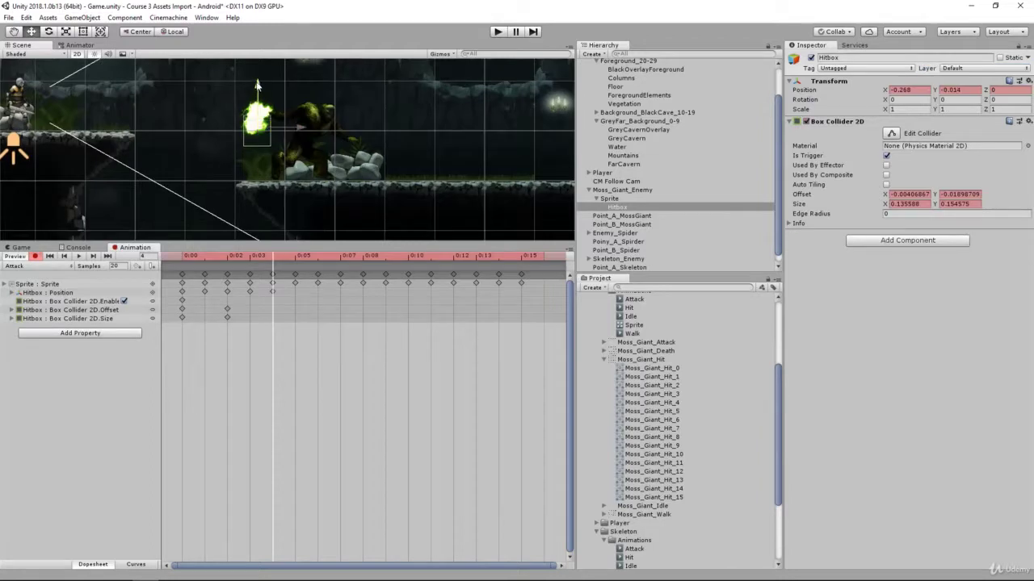
pyautogui.moveTo(257, 85); pyautogui.dragTo(257, 65)
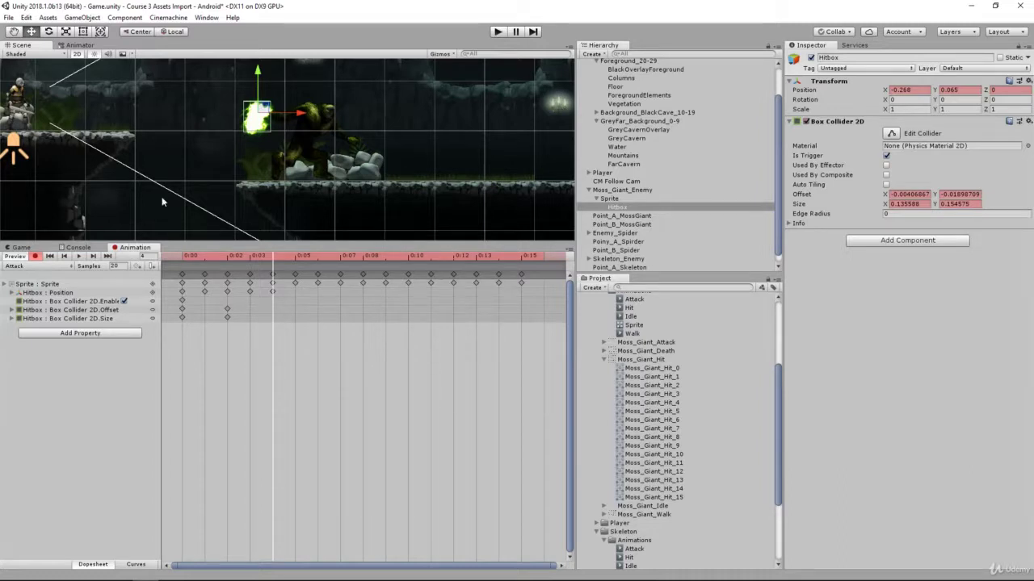
# - At frame 5, move Hitbox to about (-0.173, 0.176) and enlarge its collider to about 0.222 by 0.178 around the glowing fist
pyautogui.click(93, 256)
pyautogui.click(892, 133)
pyautogui.moveTo(264, 107); pyautogui.dragTo(344, 151)
# - At frames 6 to 8, fit Hitbox and its collider to the swinging fist, rotating it to about Z -49.23 at frame 8
pyautogui.click(318, 255)
pyautogui.click(340, 257)
pyautogui.press('w')
pyautogui.press('e')
pyautogui.click(362, 257)
pyautogui.click(892, 133)
# - At frames 9 to 11, move Hitbox with the fist, resizing its collider to about 0.095 by 0.11 at frame 10
pyautogui.click(386, 257)
pyautogui.press('w')
pyautogui.click(408, 257)
pyautogui.click(891, 133)
pyautogui.click(431, 257)
pyautogui.press('w')
# - At frames 12 to 14, move Hitbox along with the fist, placing it at about (0.18, -0.114) at frame 14, and go to frame 15
pyautogui.click(450, 256)
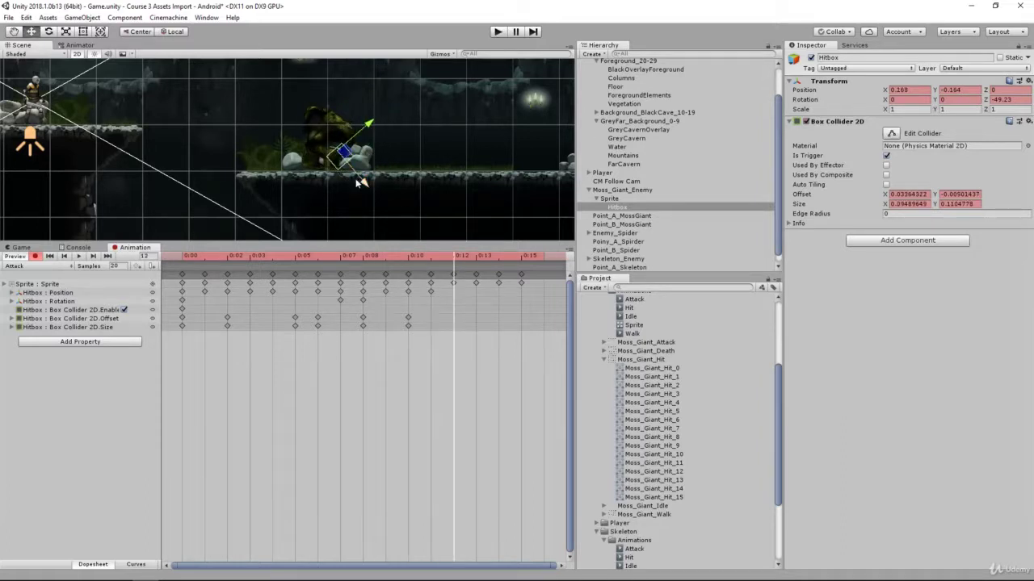
pyautogui.click(477, 256)
pyautogui.click(609, 198)
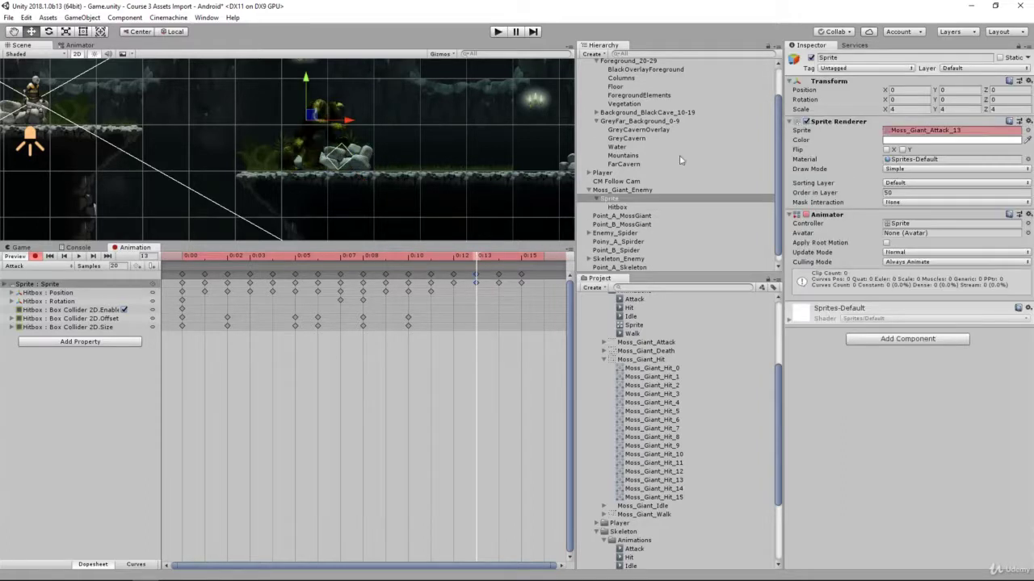
pyautogui.click(617, 207)
pyautogui.click(496, 256)
pyautogui.click(515, 257)
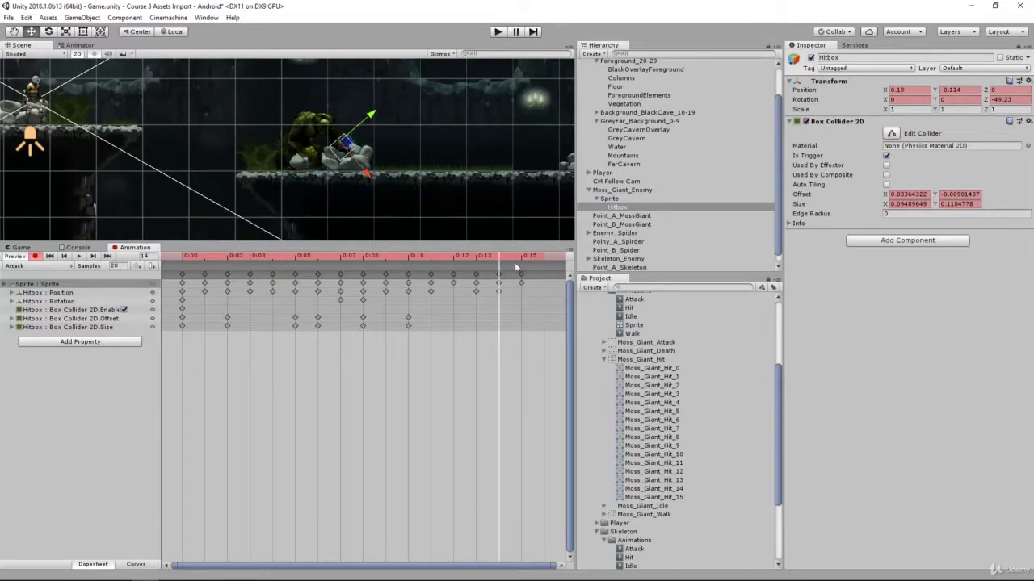